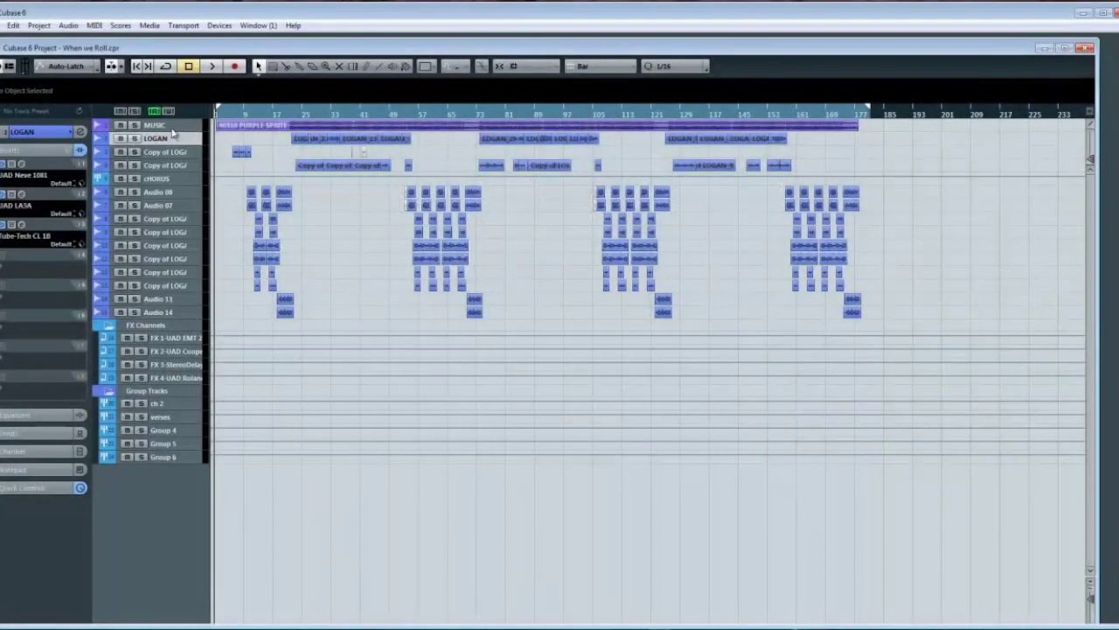
- Select tracks MUSIC through Audio 14, enlarge their height, and range-select from bar 181 back to bar 1
{"action": "left_click", "coordinate": [173, 127]}
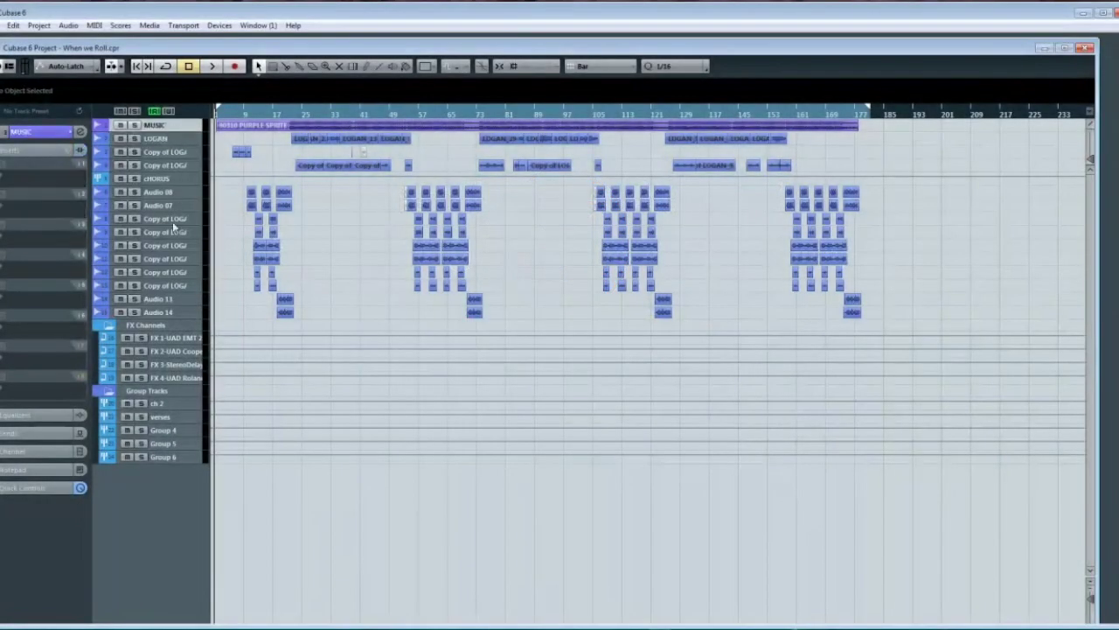
{"action": "left_click", "coordinate": [172, 308], "text": "shift"}
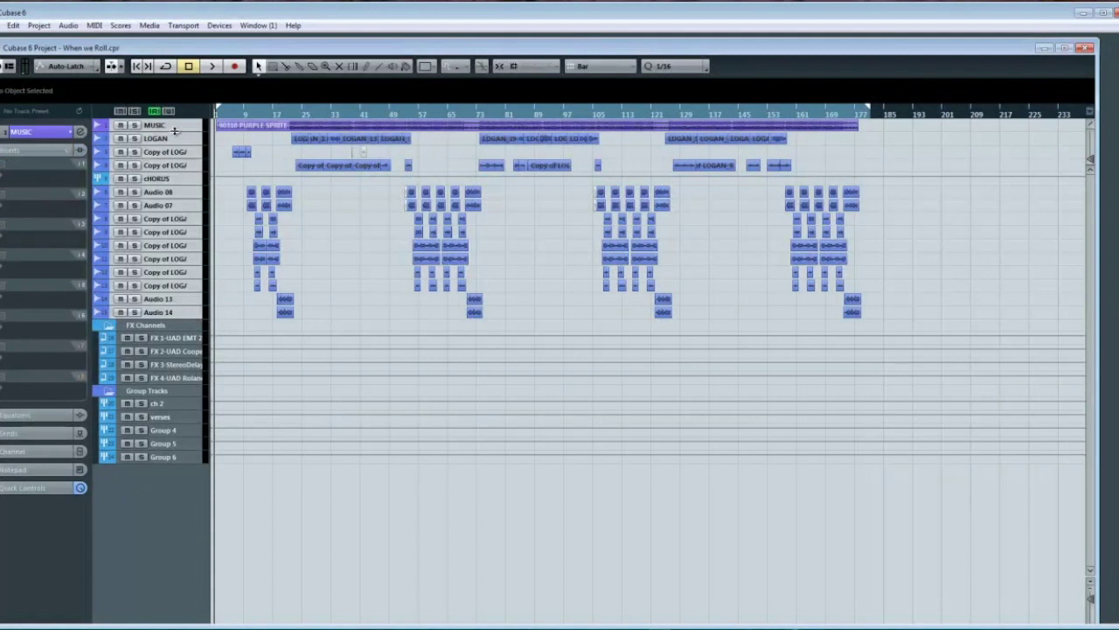
{"action": "left_click_drag", "start_coordinate": [175, 132], "coordinate": [174, 144]}
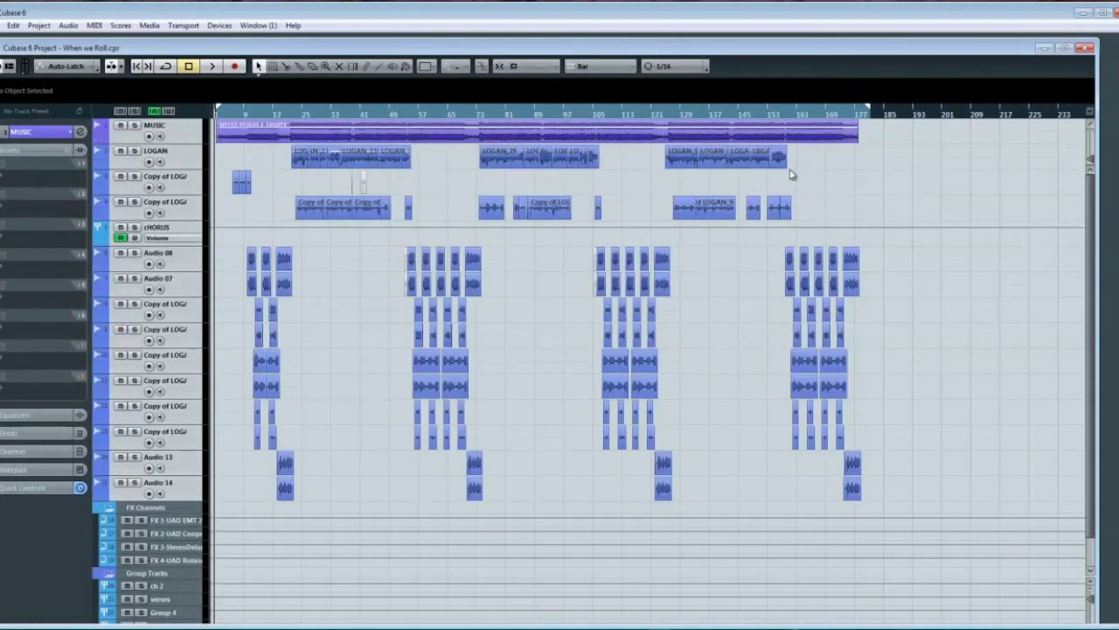
{"action": "key", "text": "2"}
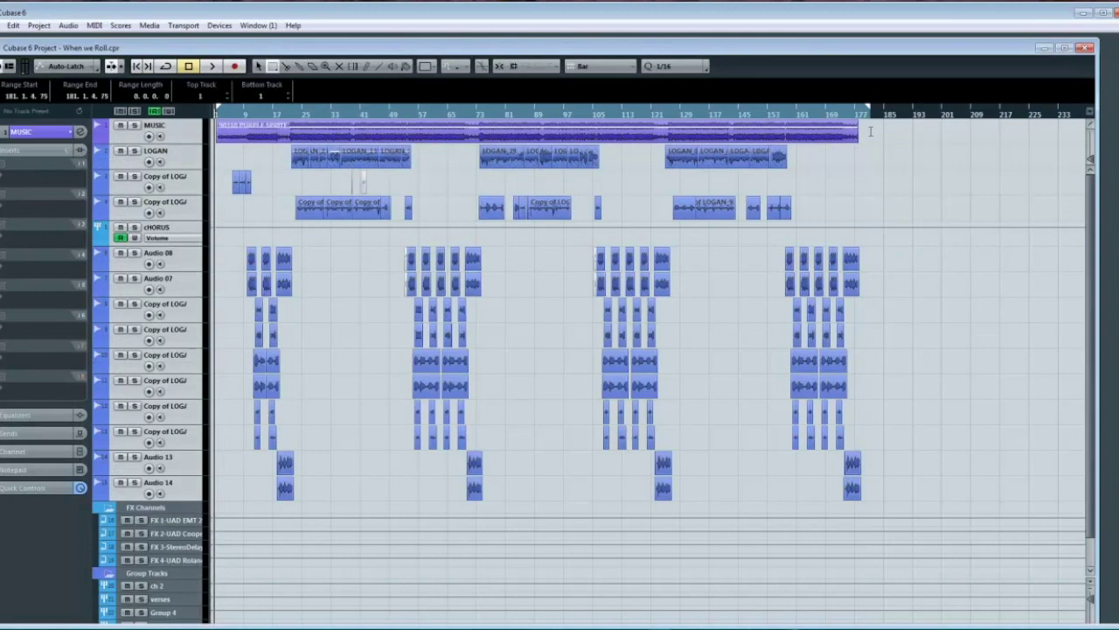
{"action": "left_click_drag", "start_coordinate": [871, 131], "coordinate": [117, 472]}
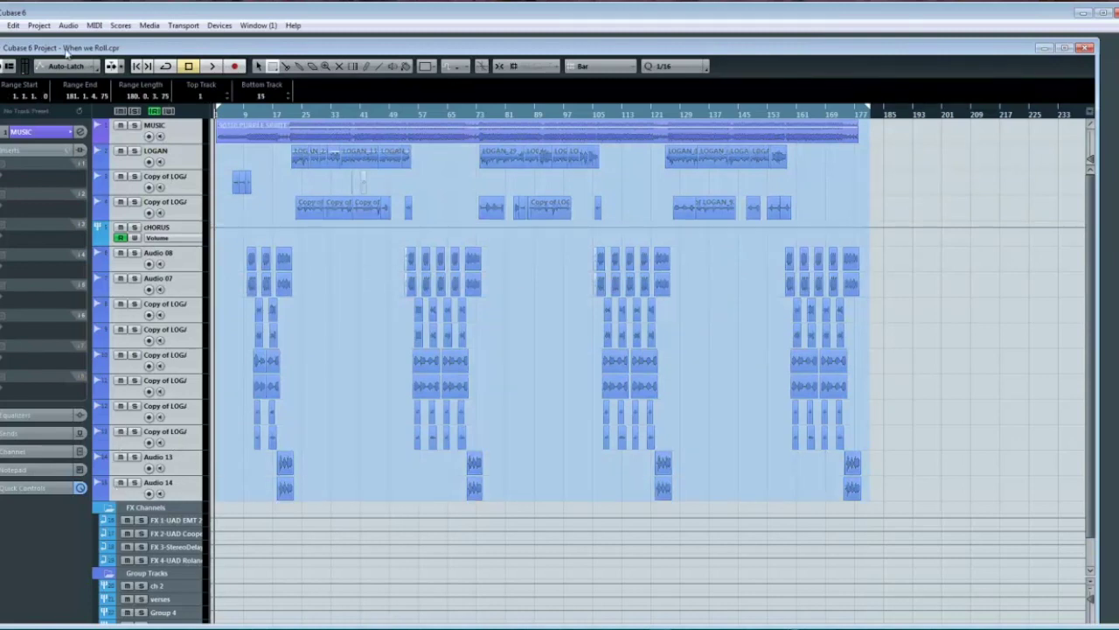
- Use Audio > Bounce Selection on the range and choose Replace for the original events
{"action": "left_click", "coordinate": [69, 26]}
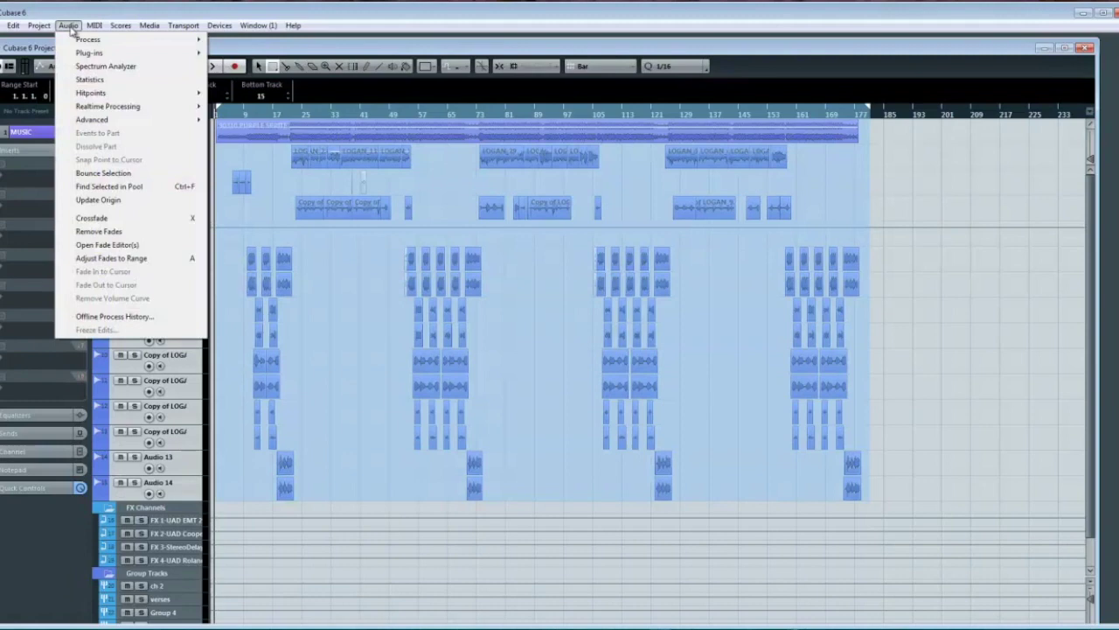
{"action": "left_click", "coordinate": [85, 178]}
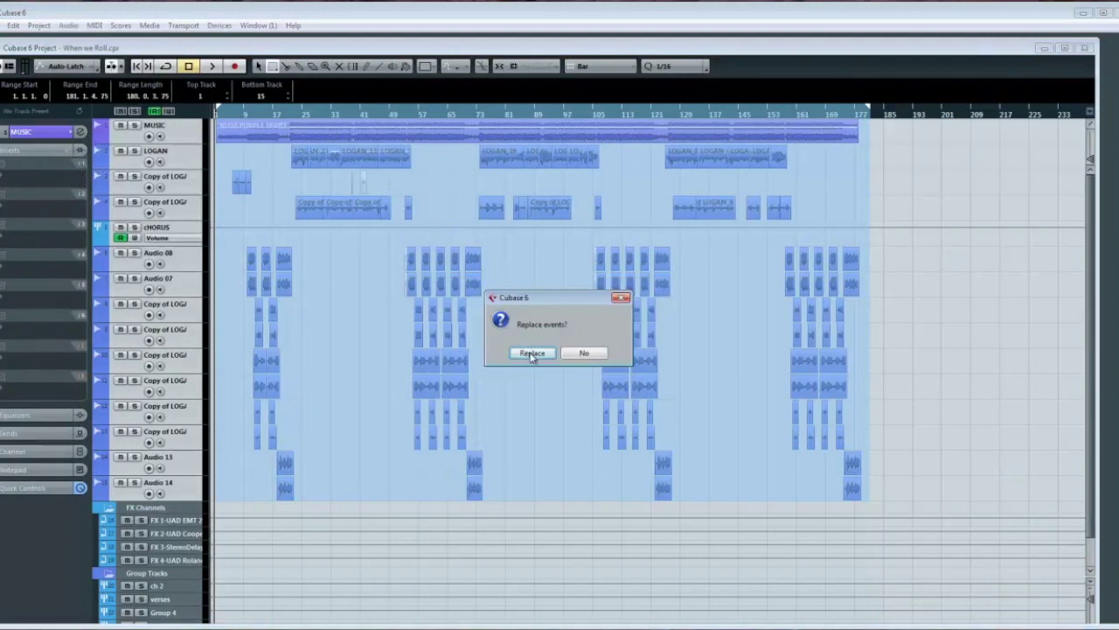
{"action": "left_click", "coordinate": [532, 353]}
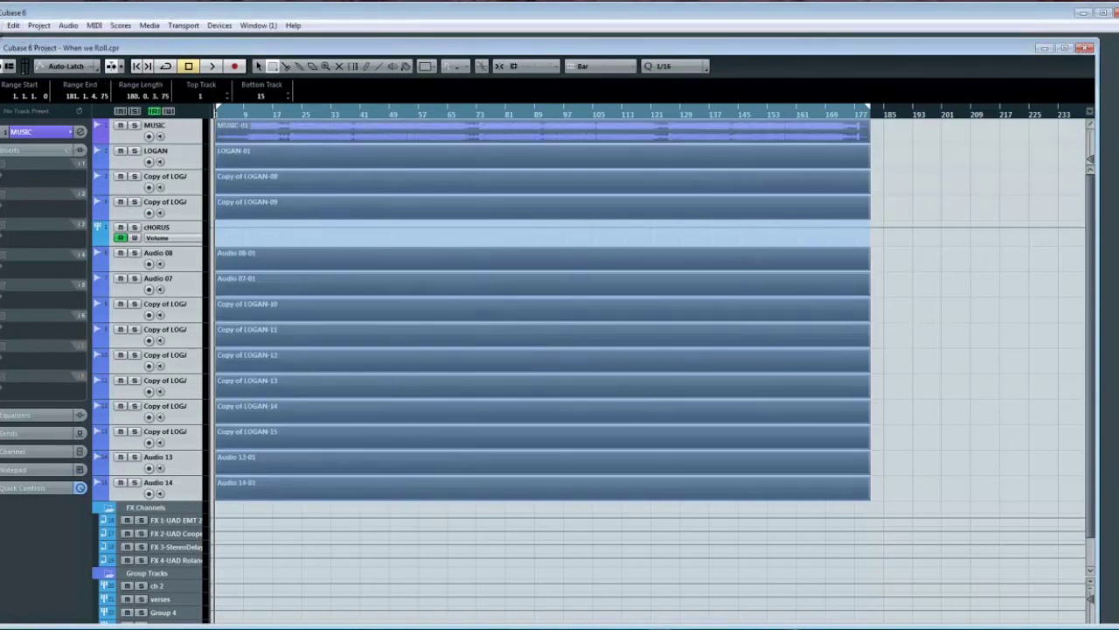
- Select tracks MUSIC through Audio 14 and choose File > Export > Selected Tracks
{"action": "left_click", "coordinate": [185, 136]}
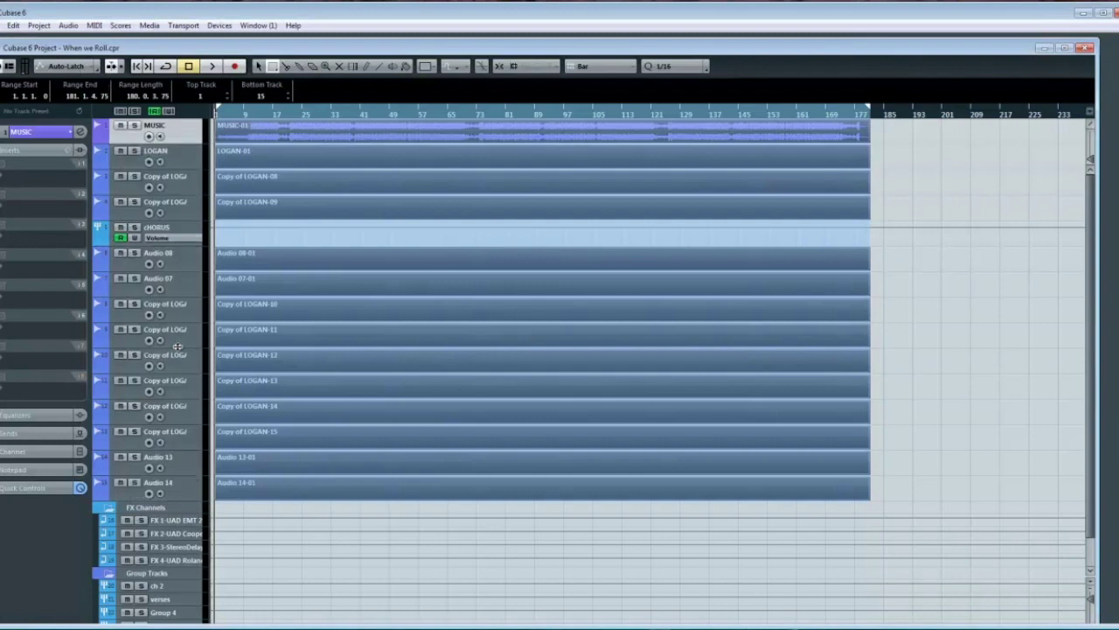
{"action": "left_click", "coordinate": [179, 491], "text": "shift"}
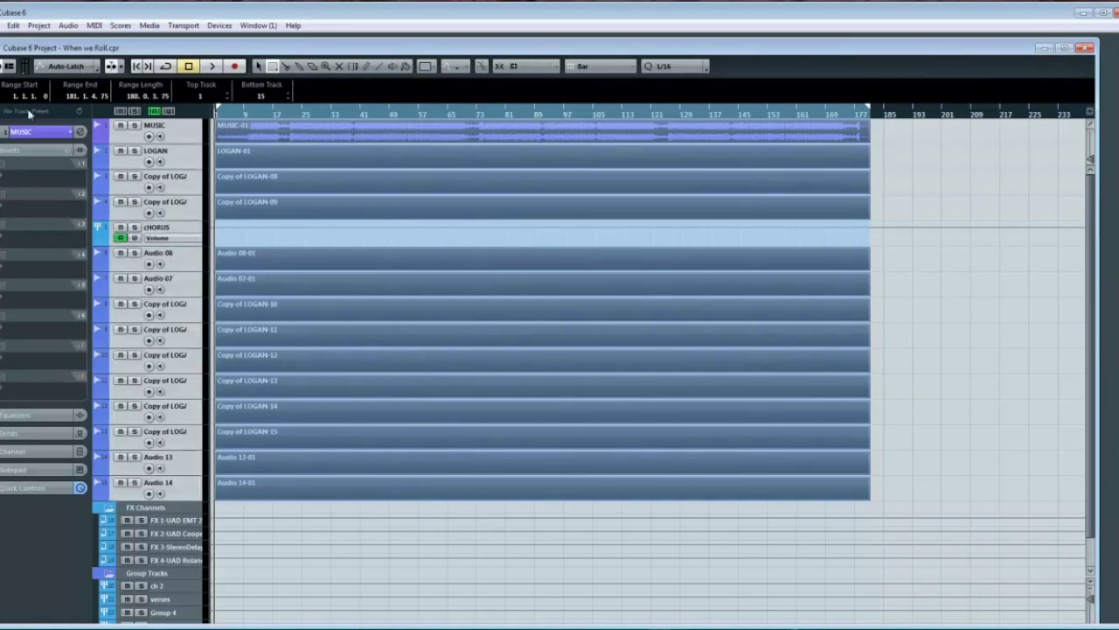
{"action": "left_click", "coordinate": [3, 26]}
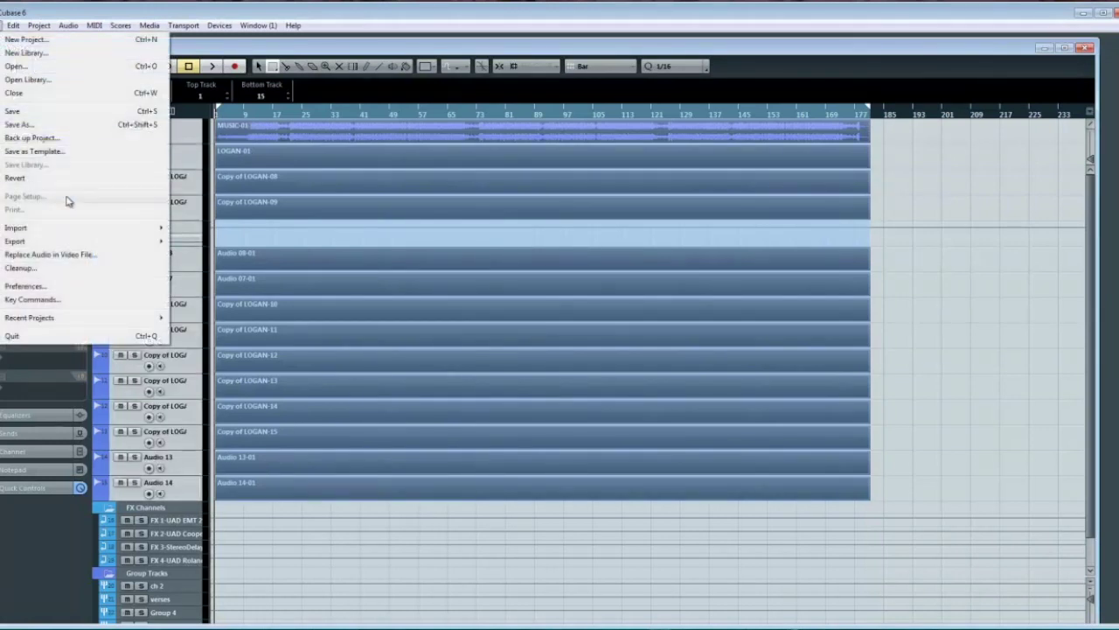
{"action": "mouse_move", "coordinate": [122, 242]}
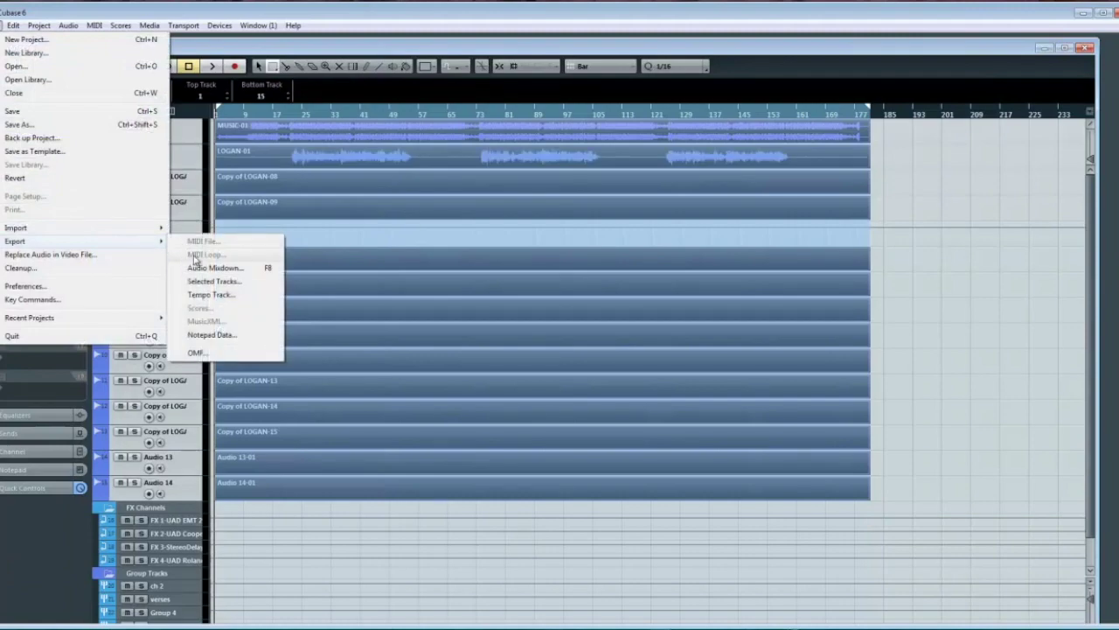
{"action": "left_click", "coordinate": [207, 282]}
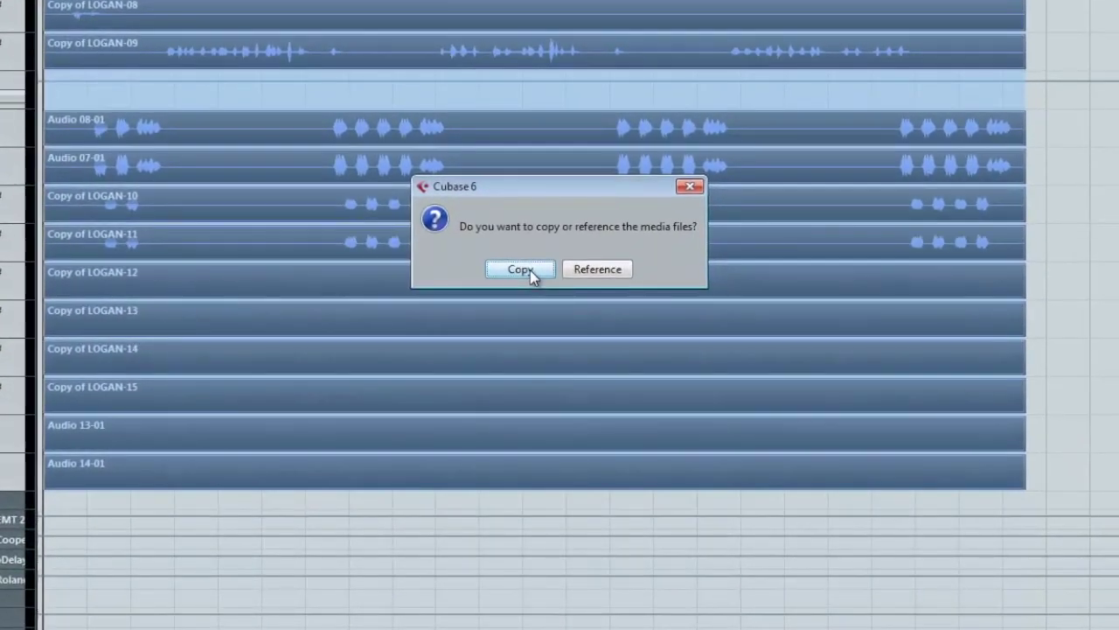
- Copy the media files into a new 'Consolidated' folder on the DATA 1 drive
{"action": "left_click", "coordinate": [527, 290]}
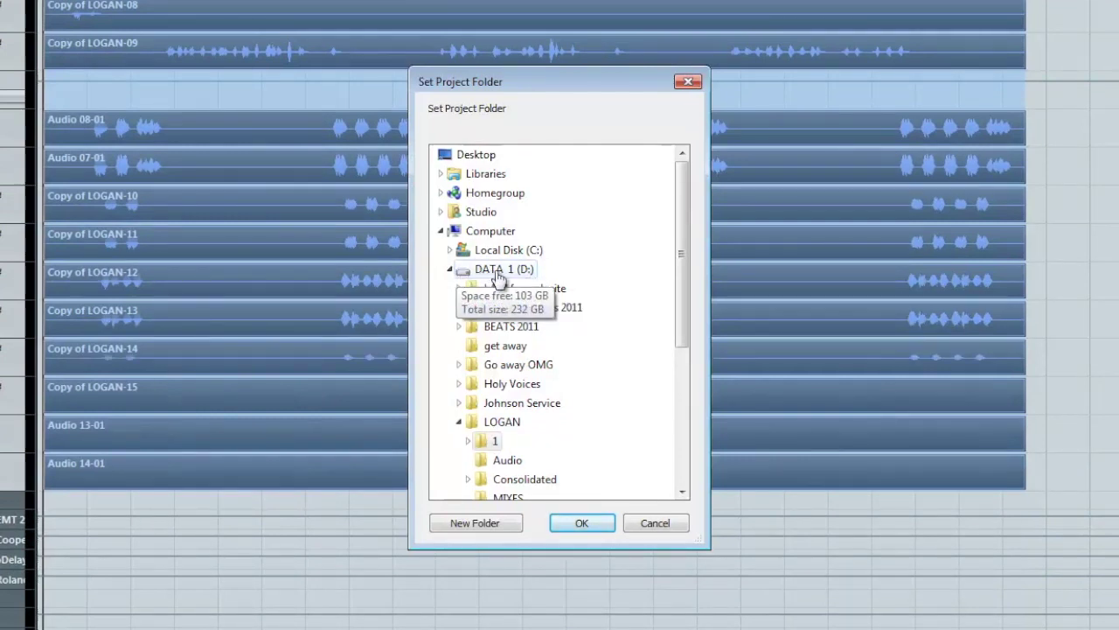
{"action": "left_click", "coordinate": [476, 523]}
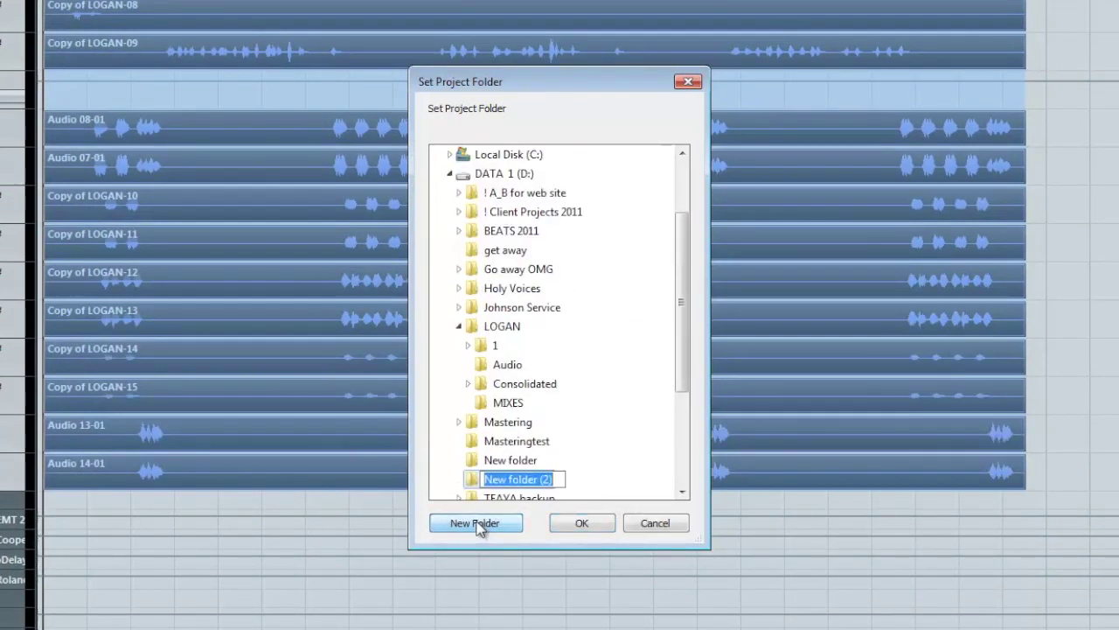
{"action": "type", "text": "Cons"}
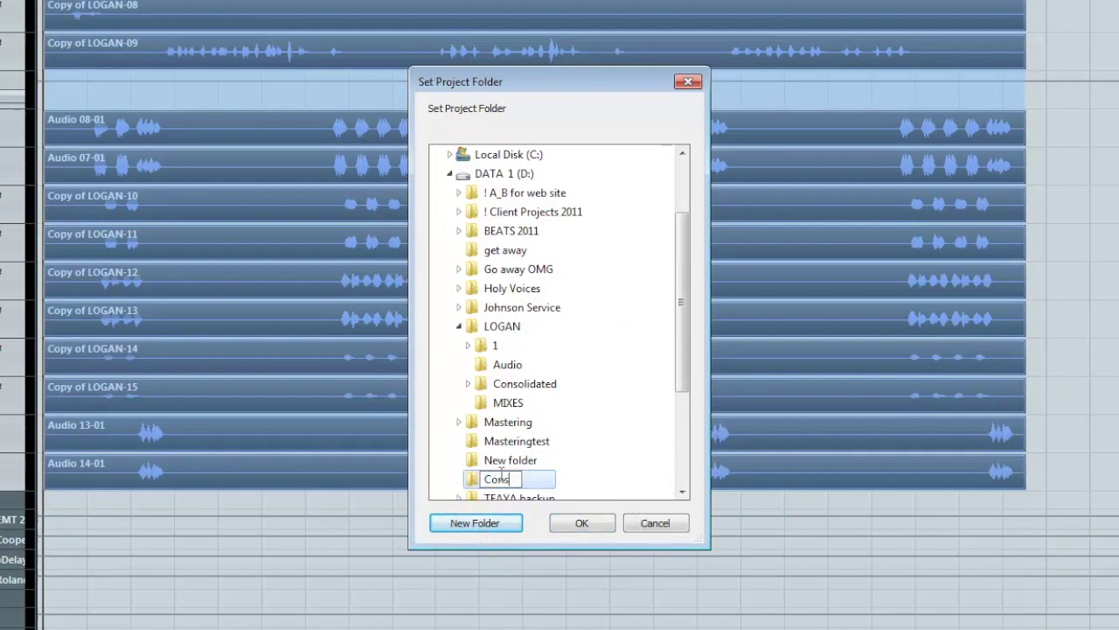
{"action": "type", "text": "olidated"}
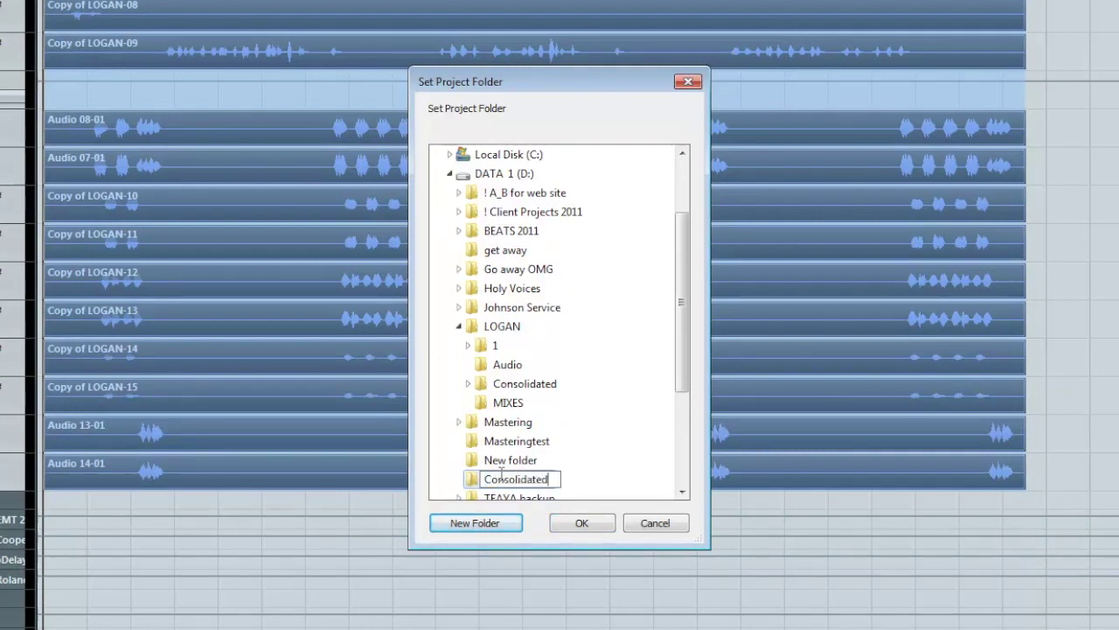
{"action": "key", "text": "Return"}
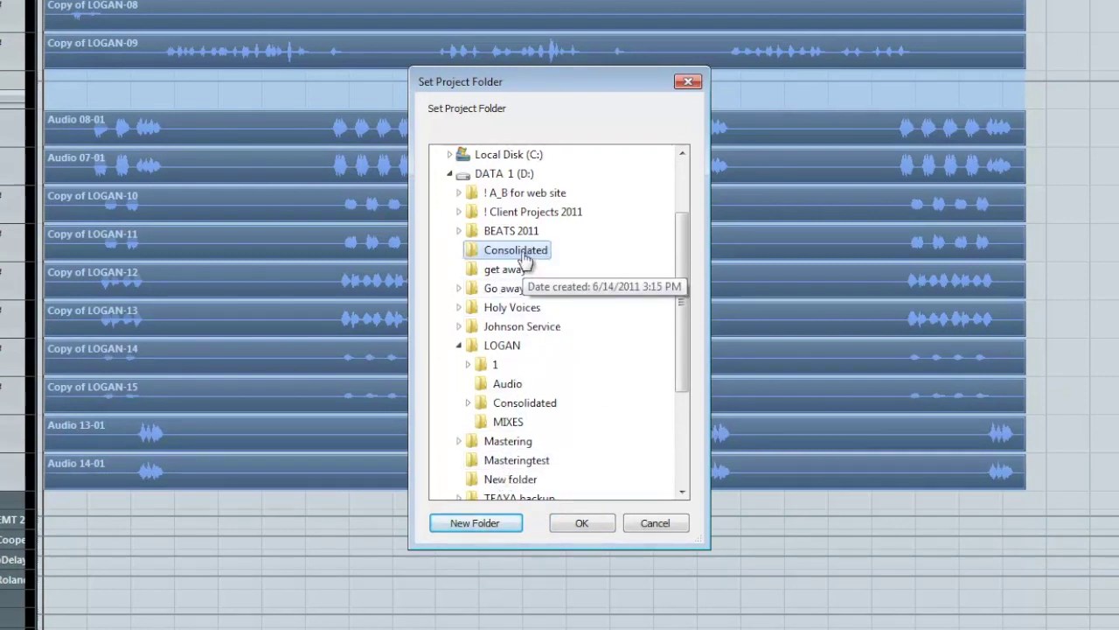
{"action": "left_click", "coordinate": [583, 523]}
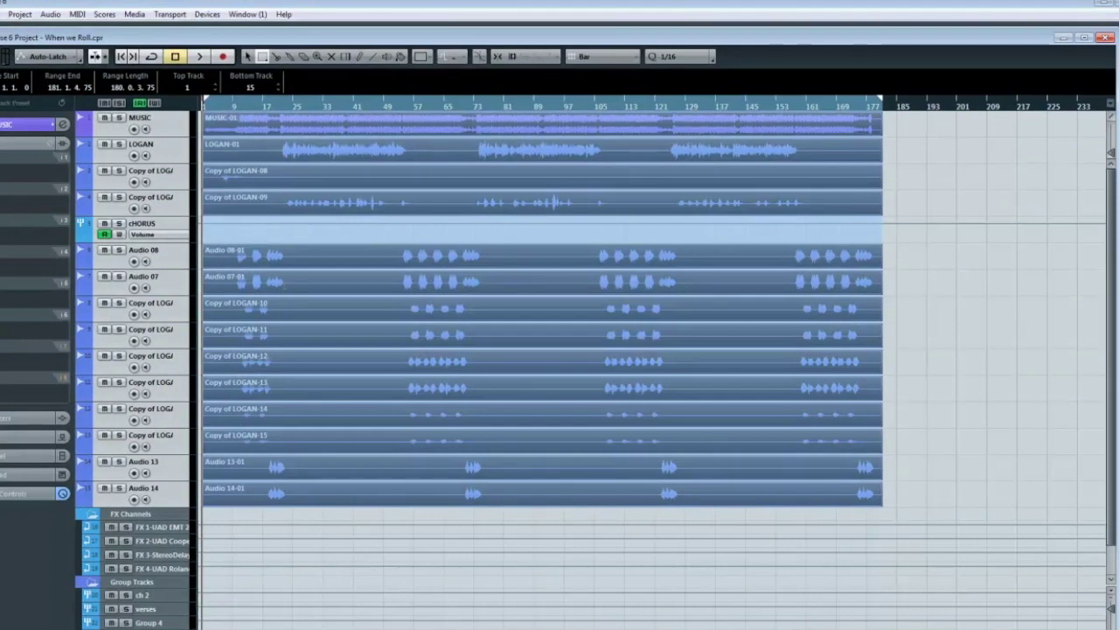
- Select all with Ctrl+A, reselect tracks MUSIC through Audio 14, and open the File menu
{"action": "key", "text": "ctrl+a"}
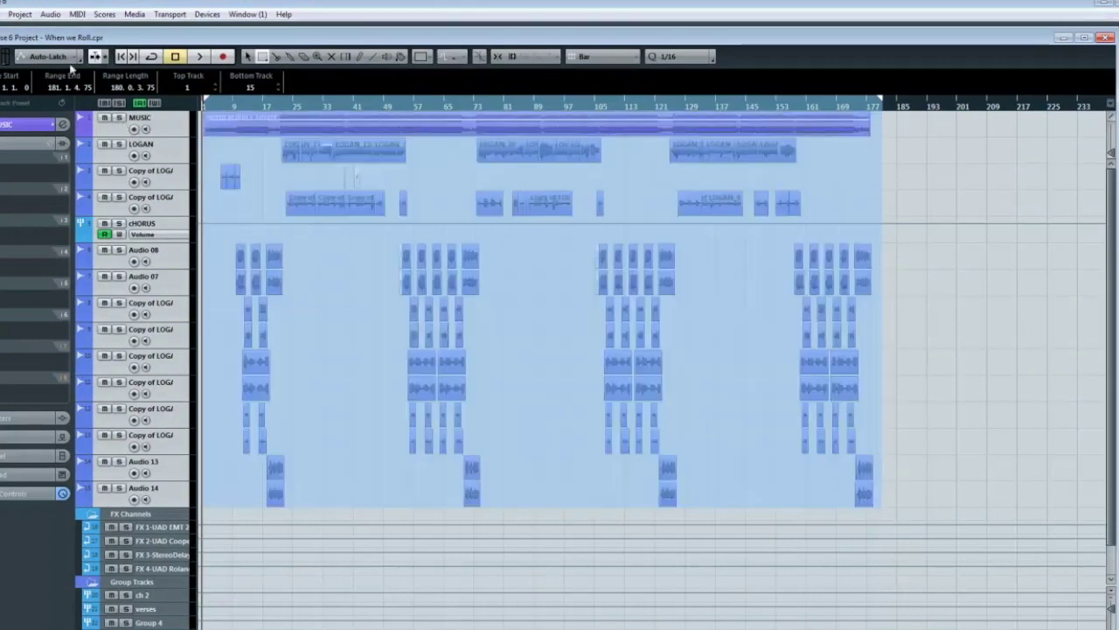
{"action": "left_click", "coordinate": [119, 133]}
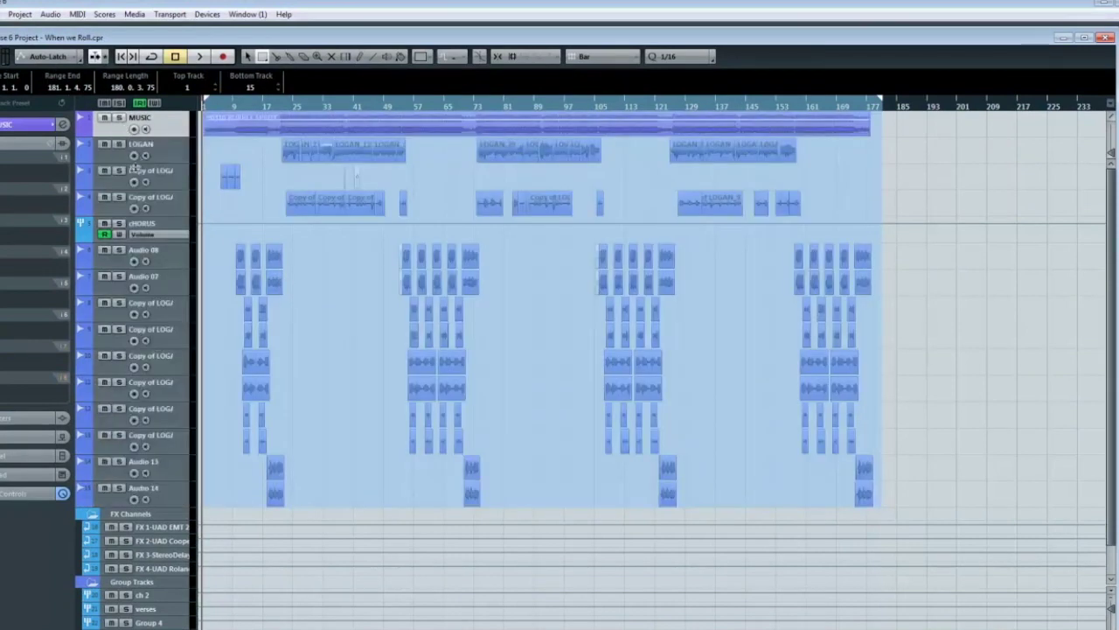
{"action": "left_click", "coordinate": [122, 501], "text": "shift"}
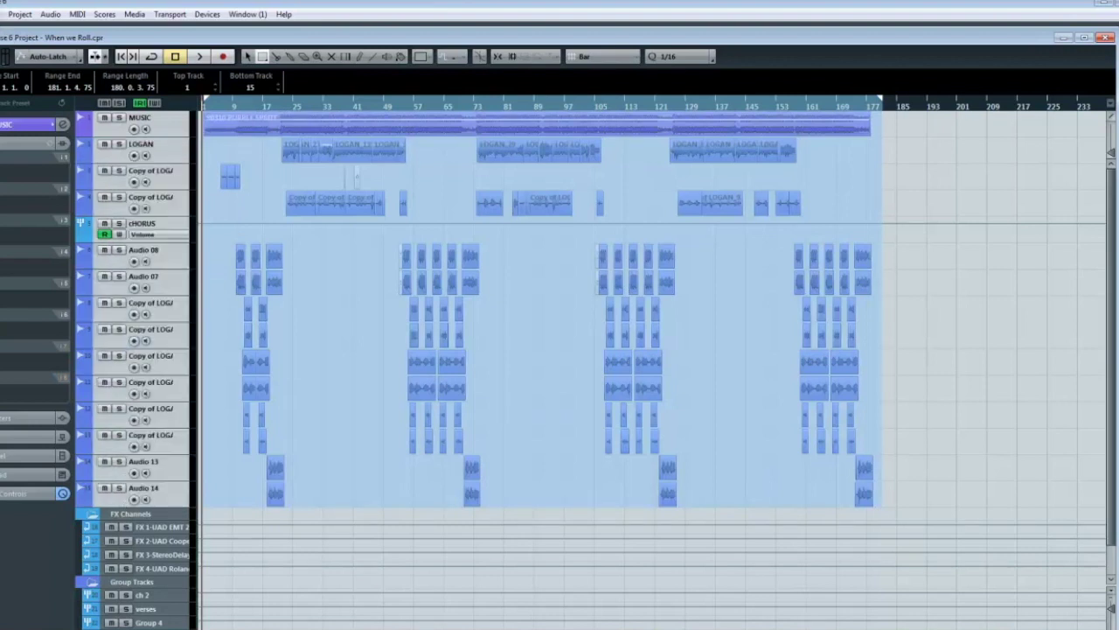
{"action": "key", "text": "alt+f"}
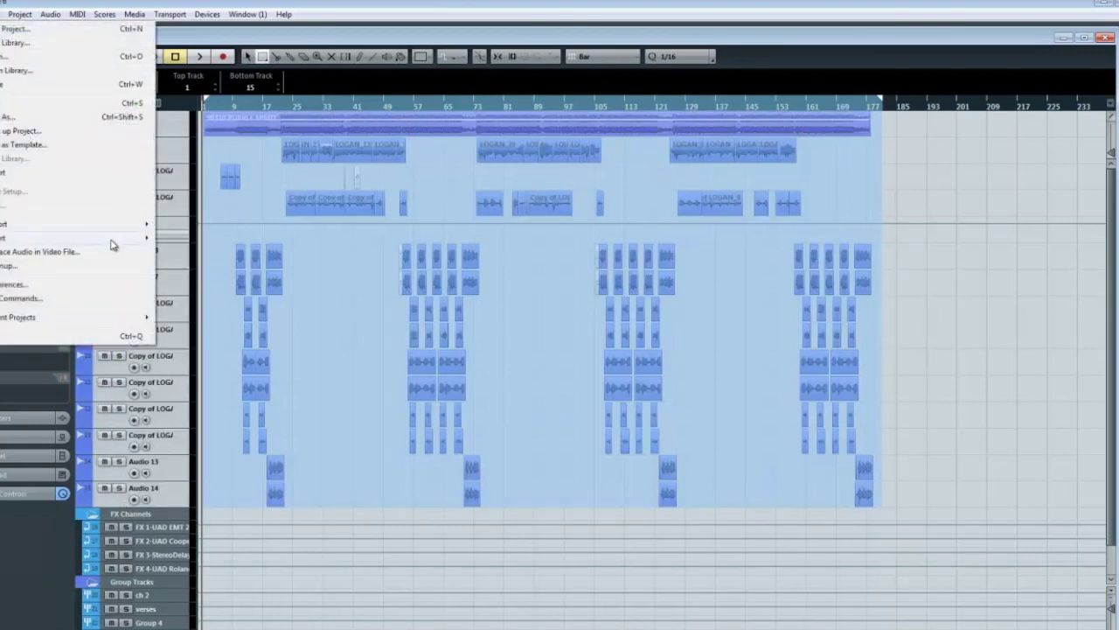
- Start an OMF export including Audio 14, limited to the locator range, with Copy Media on
{"action": "mouse_move", "coordinate": [122, 243]}
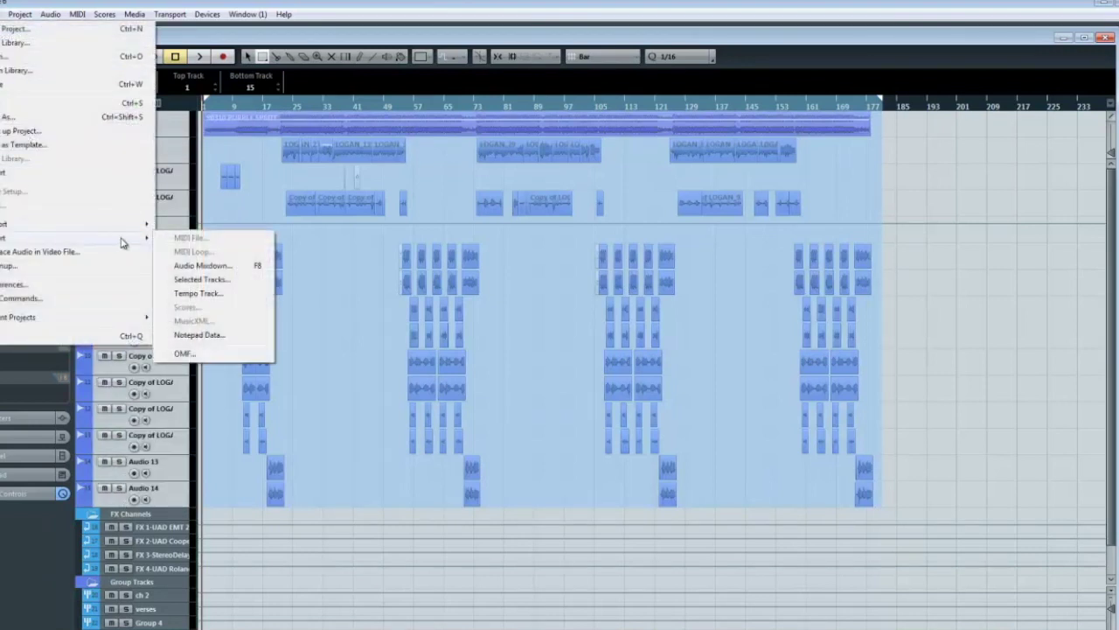
{"action": "left_click", "coordinate": [185, 353]}
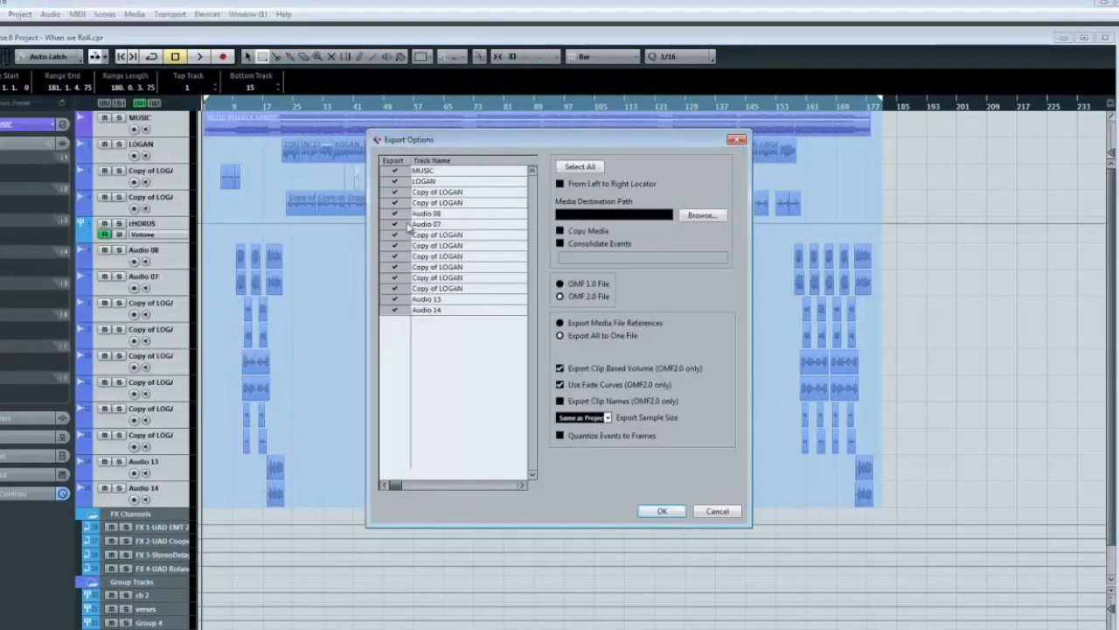
{"action": "left_click", "coordinate": [395, 310]}
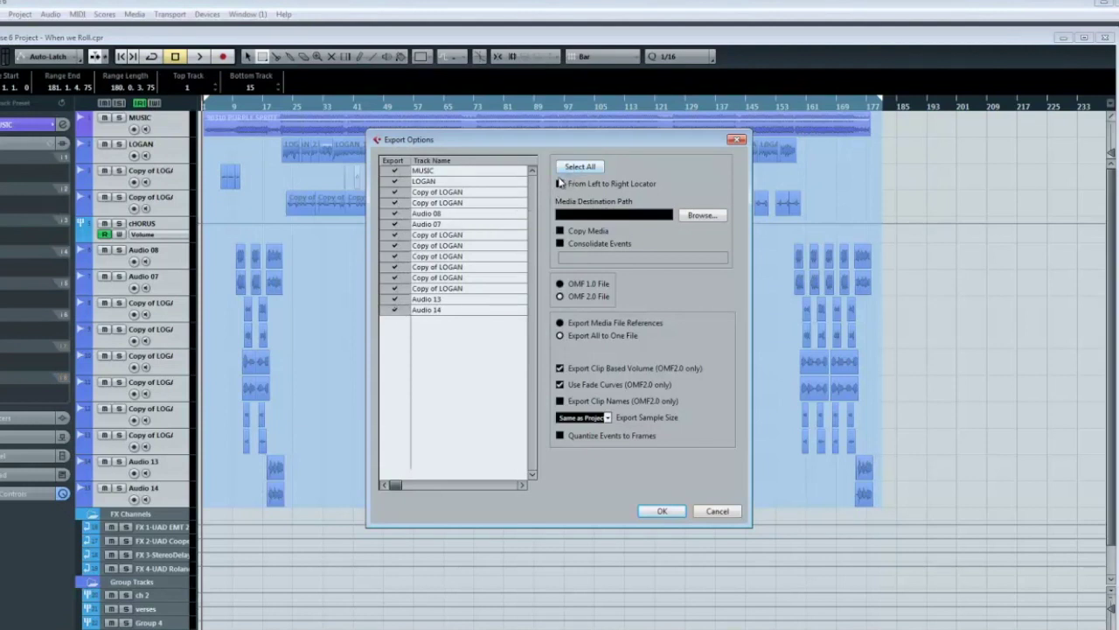
{"action": "left_click", "coordinate": [561, 184]}
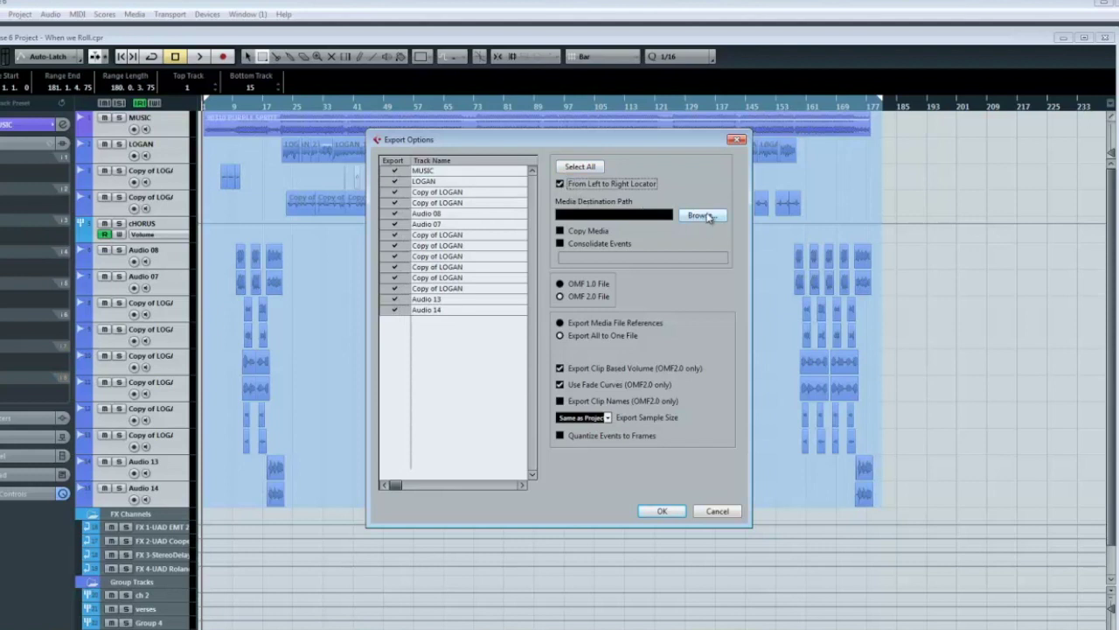
{"action": "left_click", "coordinate": [561, 231]}
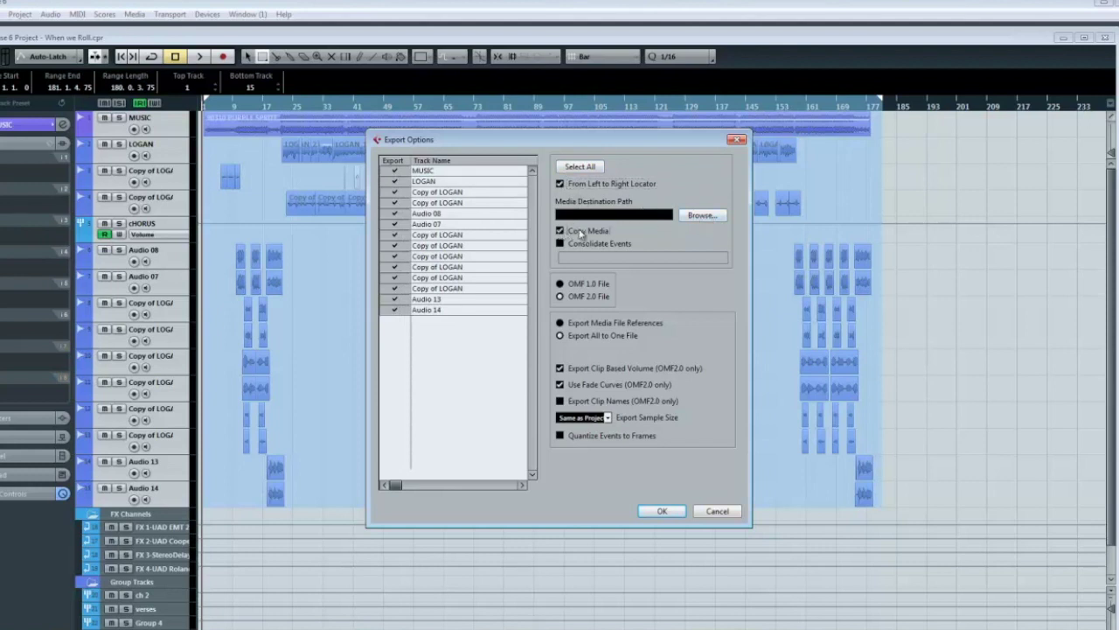
- Create a new 'OMF' folder on DATA 1 (D:) and set it as the media destination
{"action": "left_click", "coordinate": [702, 215]}
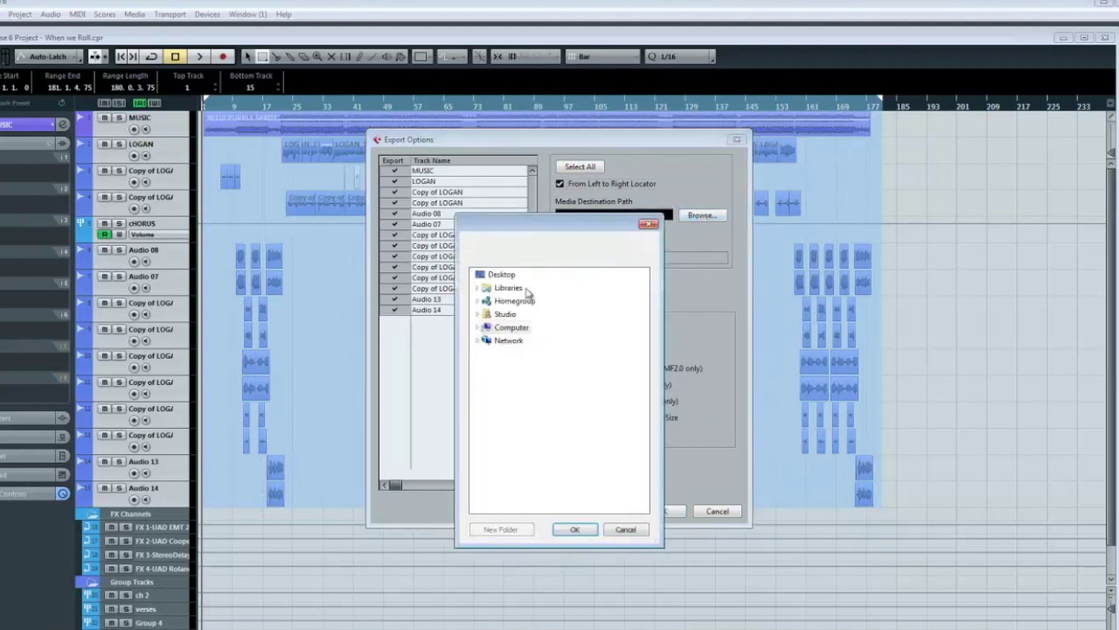
{"action": "double_click", "coordinate": [498, 326]}
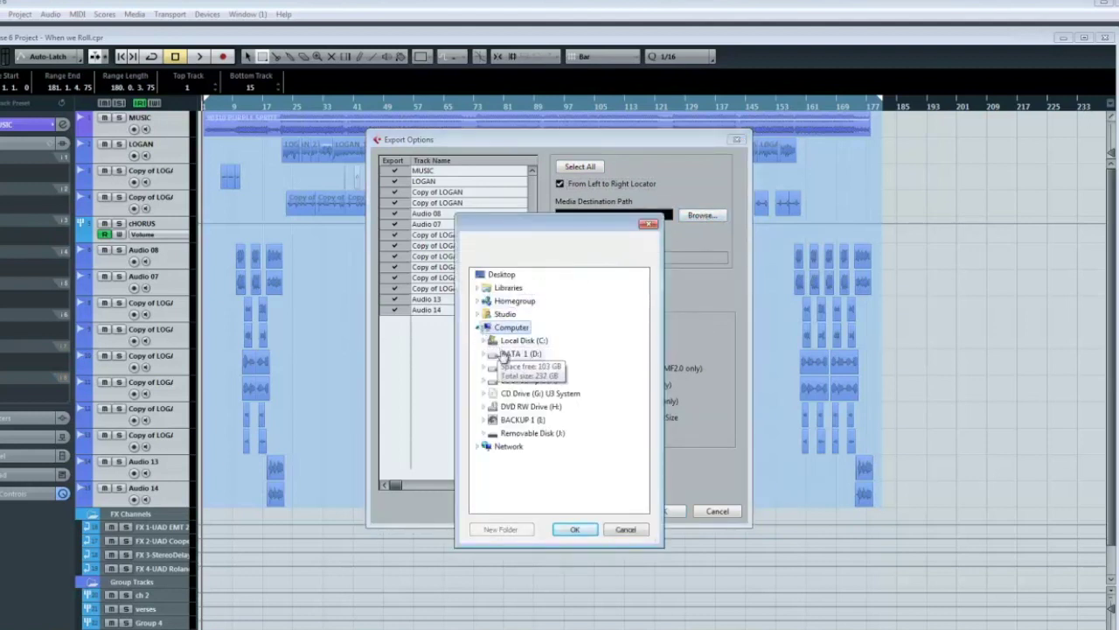
{"action": "left_click", "coordinate": [506, 355]}
{"action": "double_click", "coordinate": [506, 355]}
{"action": "left_click", "coordinate": [501, 529]}
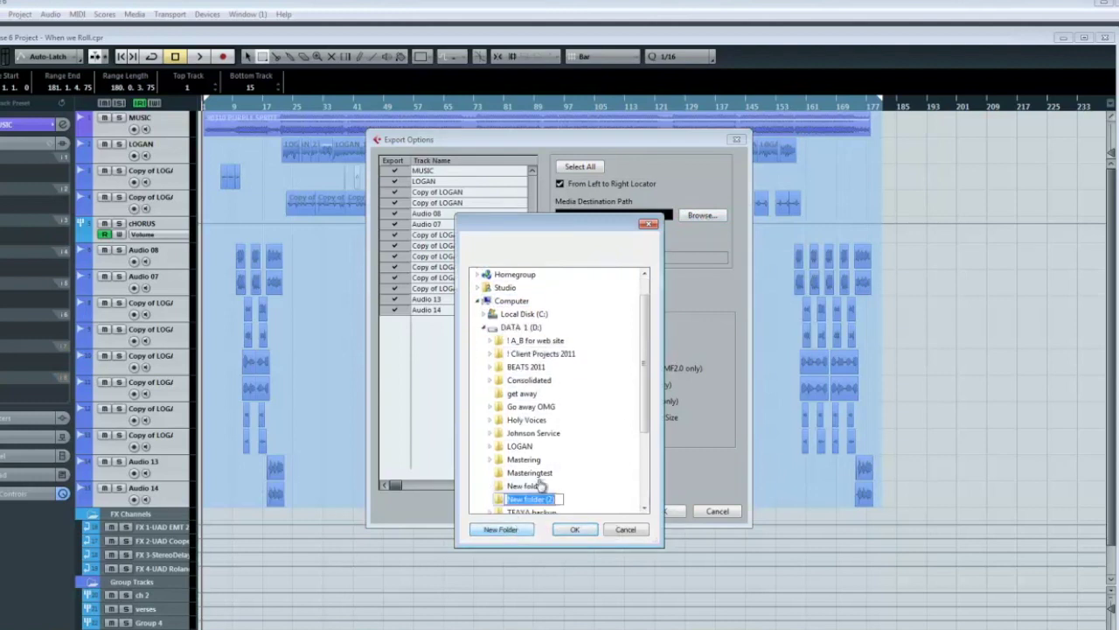
{"action": "type", "text": "0"}
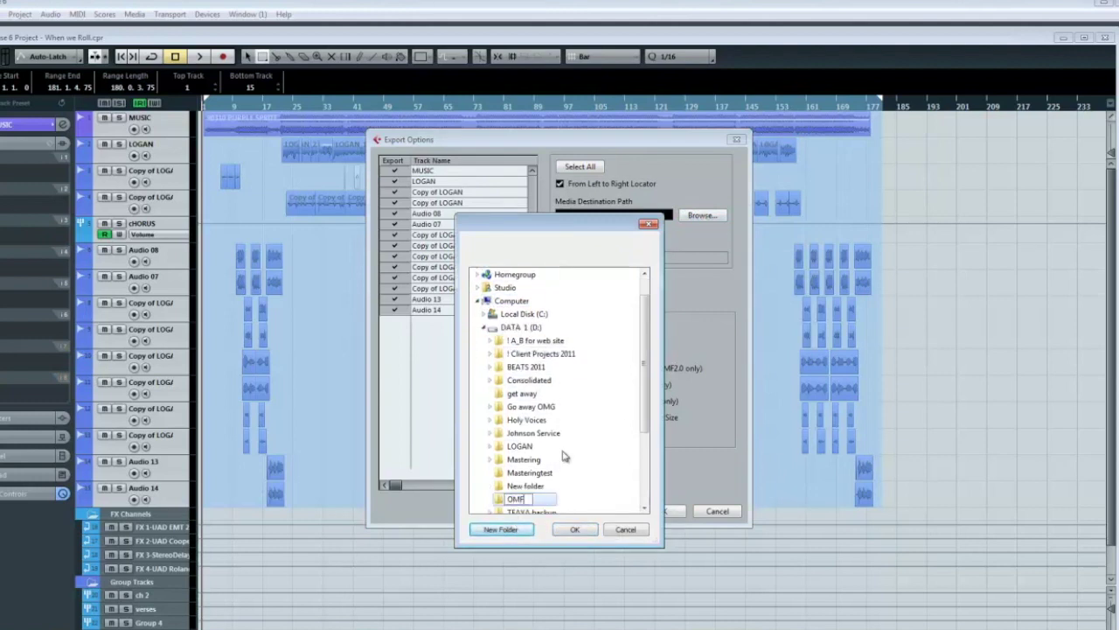
{"action": "key", "text": "Return"}
{"action": "left_click", "coordinate": [575, 529]}
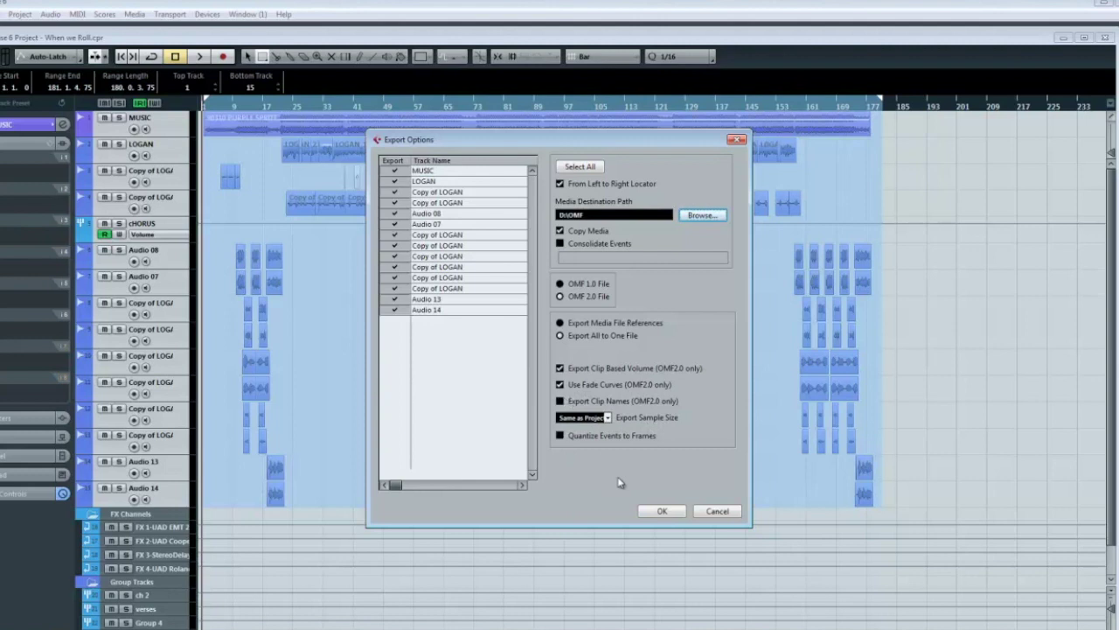
- Accept the OMF options, then create and open a new 'TEST 1' folder inside D:\OMF
{"action": "left_click", "coordinate": [662, 511]}
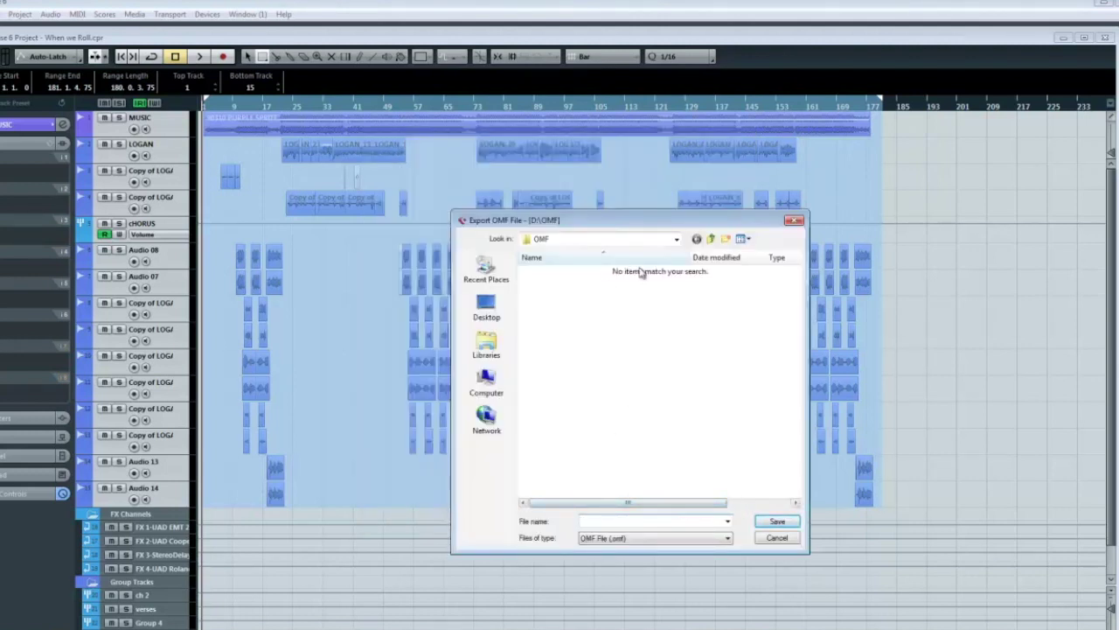
{"action": "left_click", "coordinate": [726, 239]}
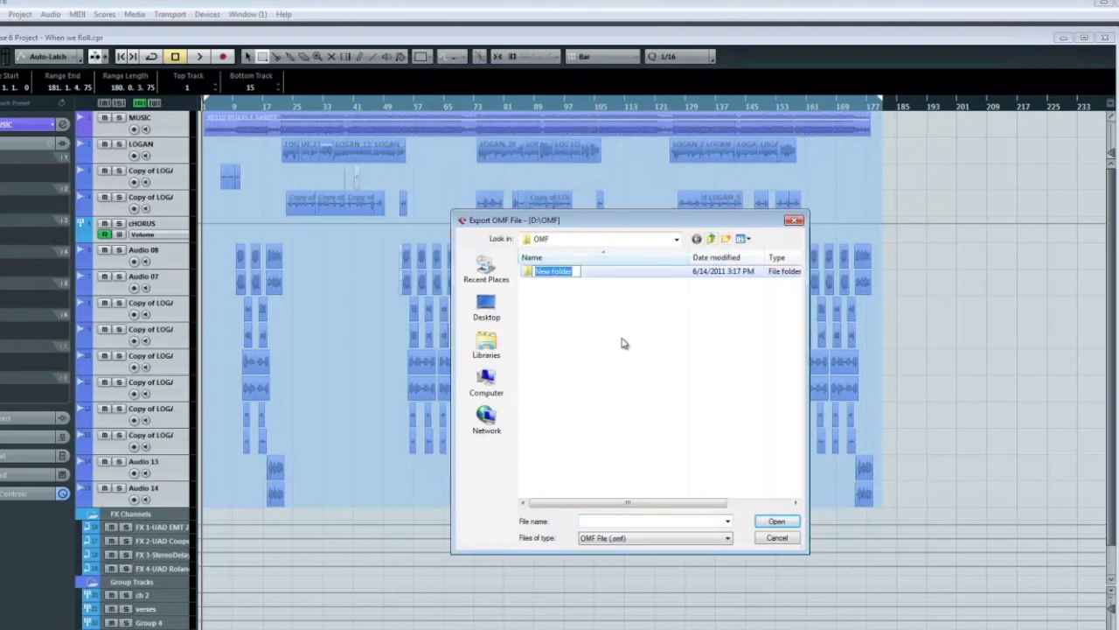
{"action": "type", "text": "TEST 1"}
{"action": "key", "text": "Return"}
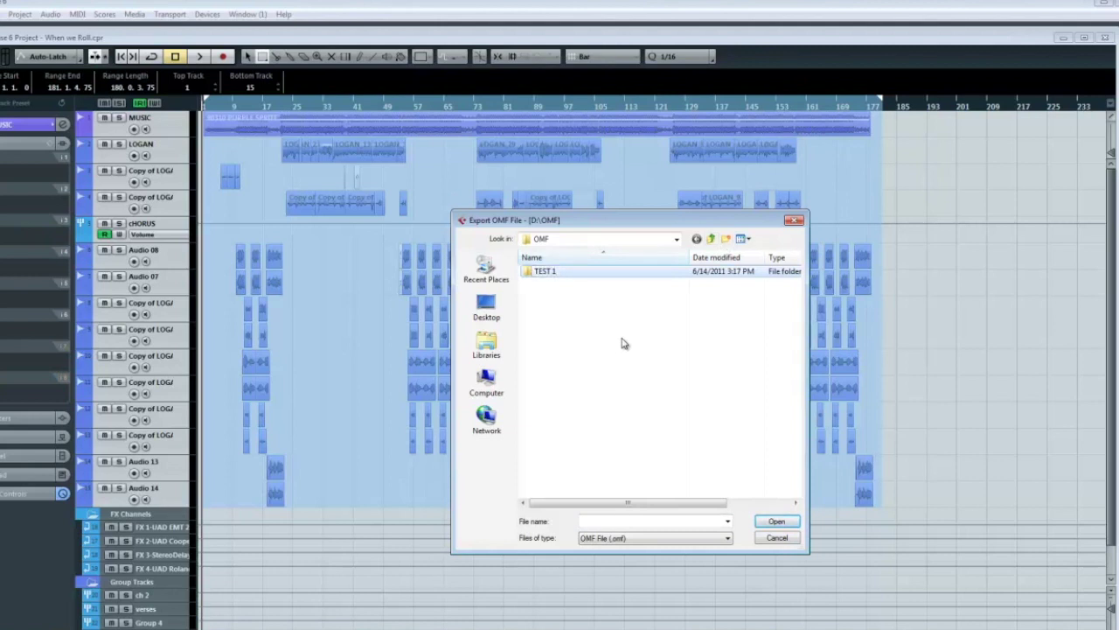
{"action": "double_click", "coordinate": [543, 272]}
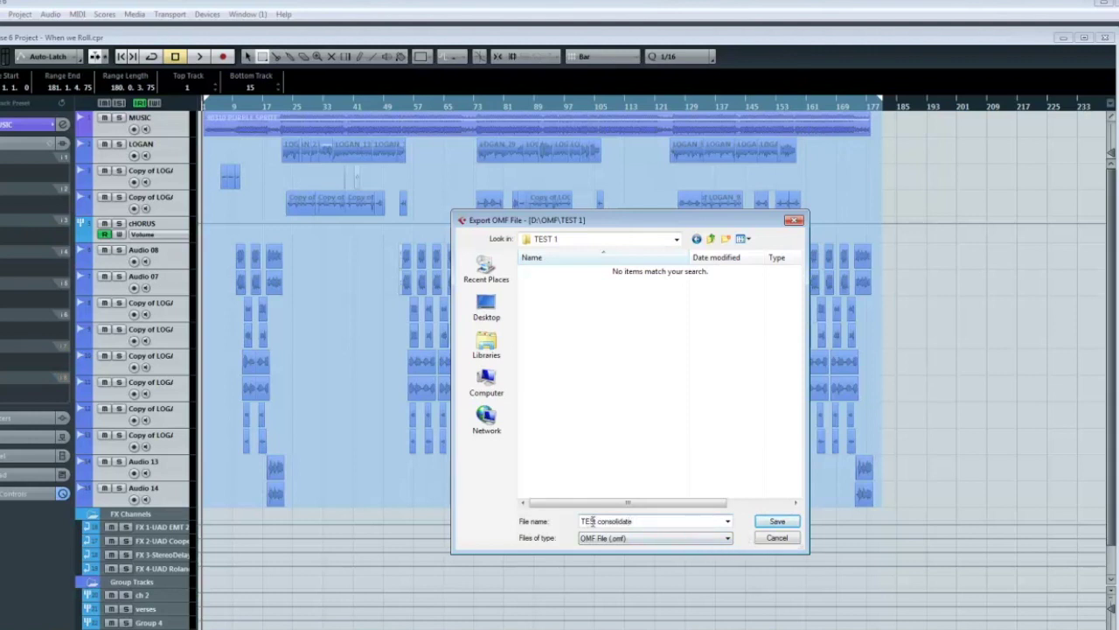
- Save the OMF file in D:\OMF\TEST 1, starting the media conversion and export
{"action": "left_click", "coordinate": [777, 522]}
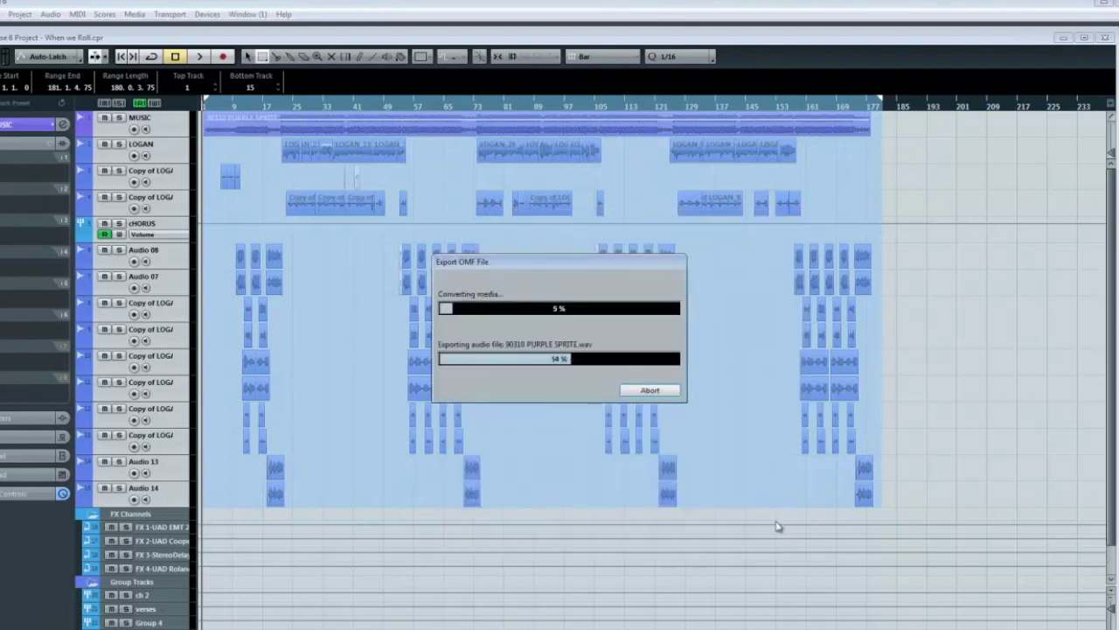